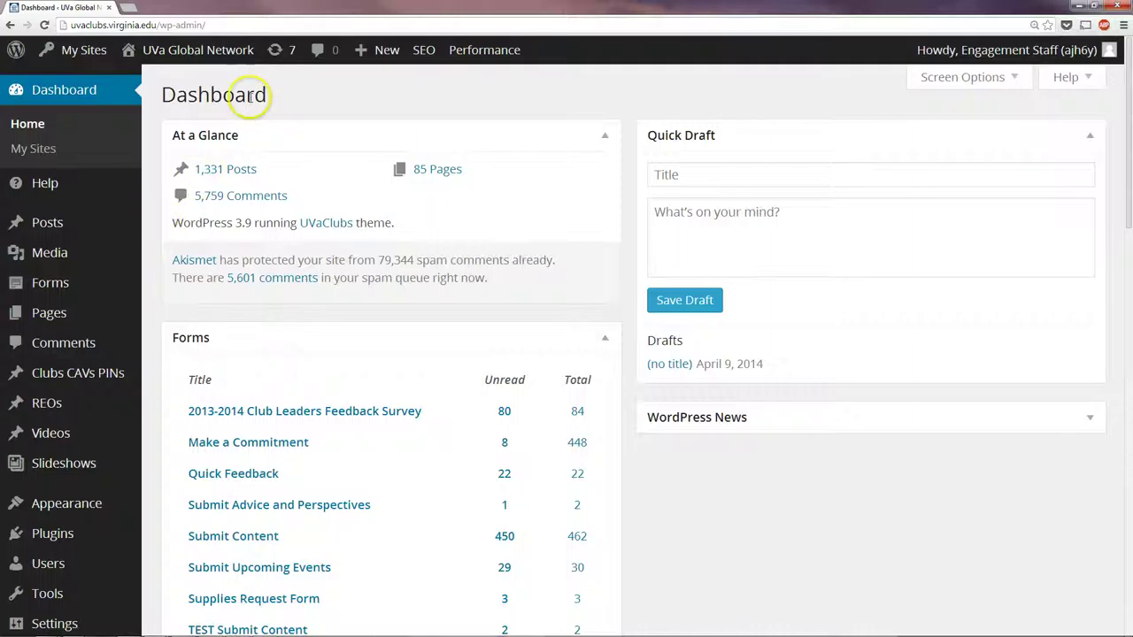
Open the list of pending posts and find the "Beer and Wine Tasting on April 13" entry.
click(56, 224)
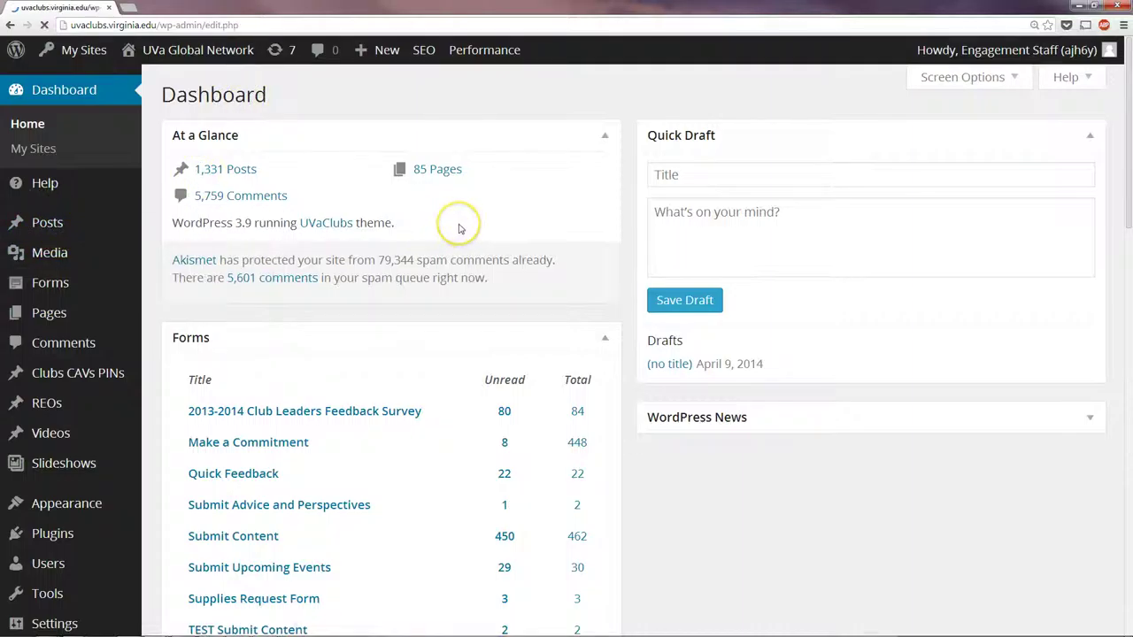
scroll(504, 254, down, 4)
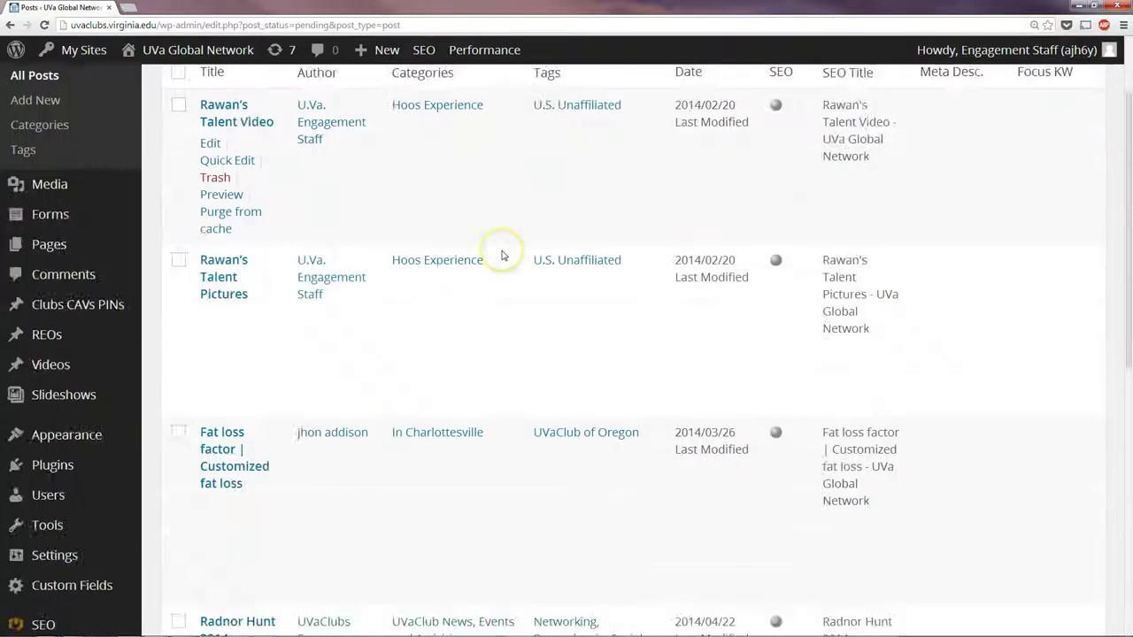
scroll(502, 255, down, 3)
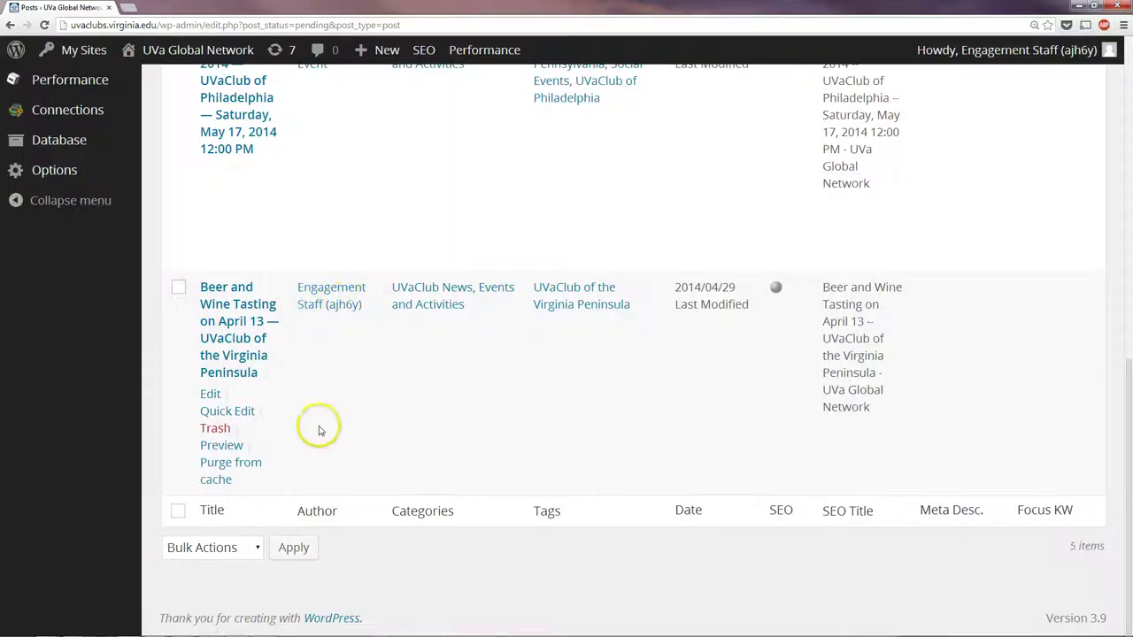
Quick-edit the Beer and Wine Tasting post to set its author to U.Va. Engagement Staff and update it.
click(235, 416)
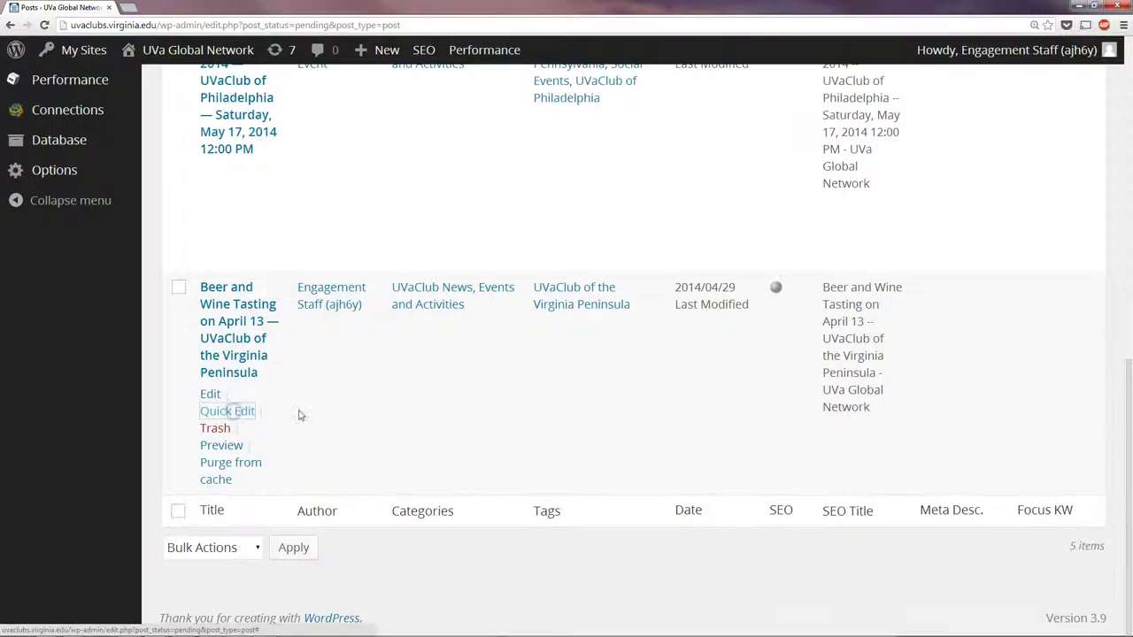
scroll(409, 467, down, 1)
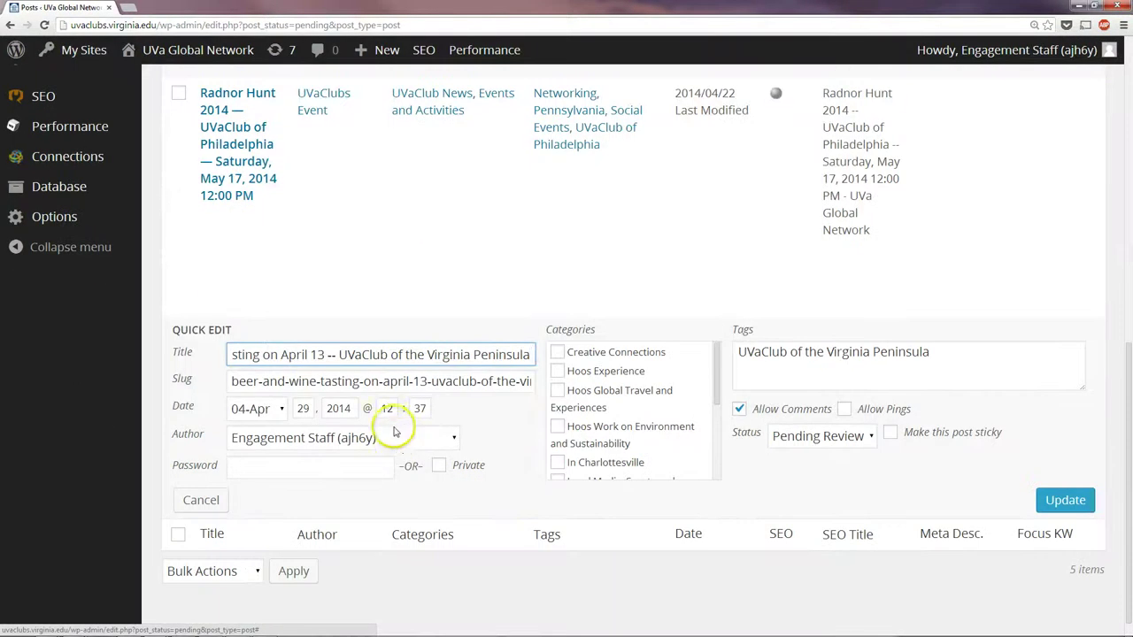
click(397, 435)
scroll(398, 354, down, 3)
scroll(397, 354, down, 3)
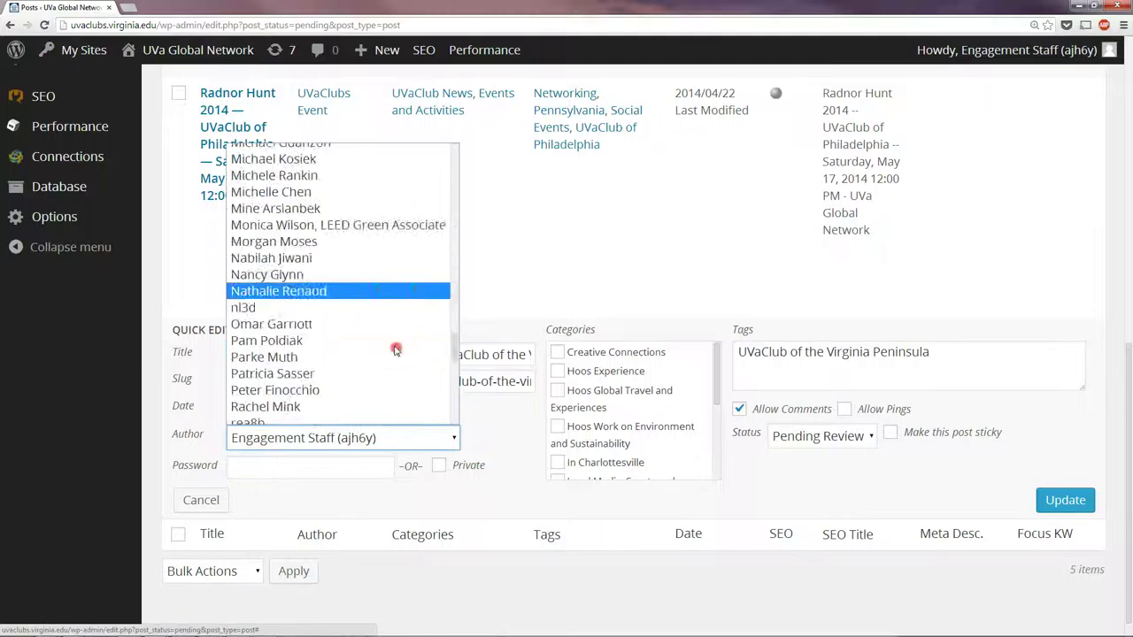
click(396, 343)
scroll(397, 348, down, 1)
click(405, 417)
scroll(400, 372, down, 7)
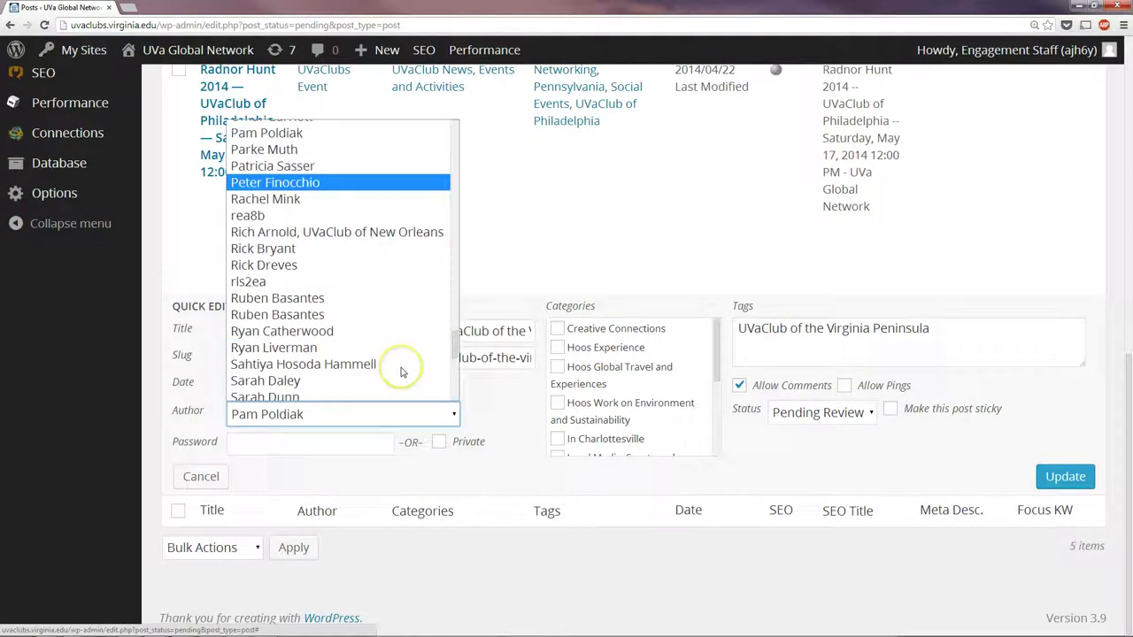
scroll(400, 372, down, 2)
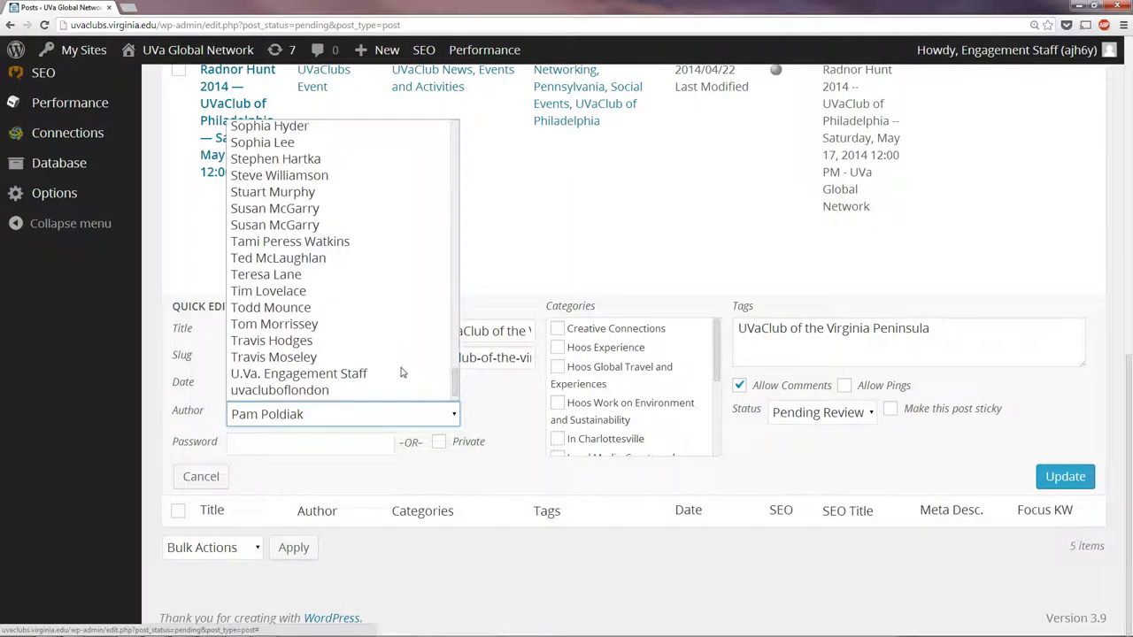
click(369, 373)
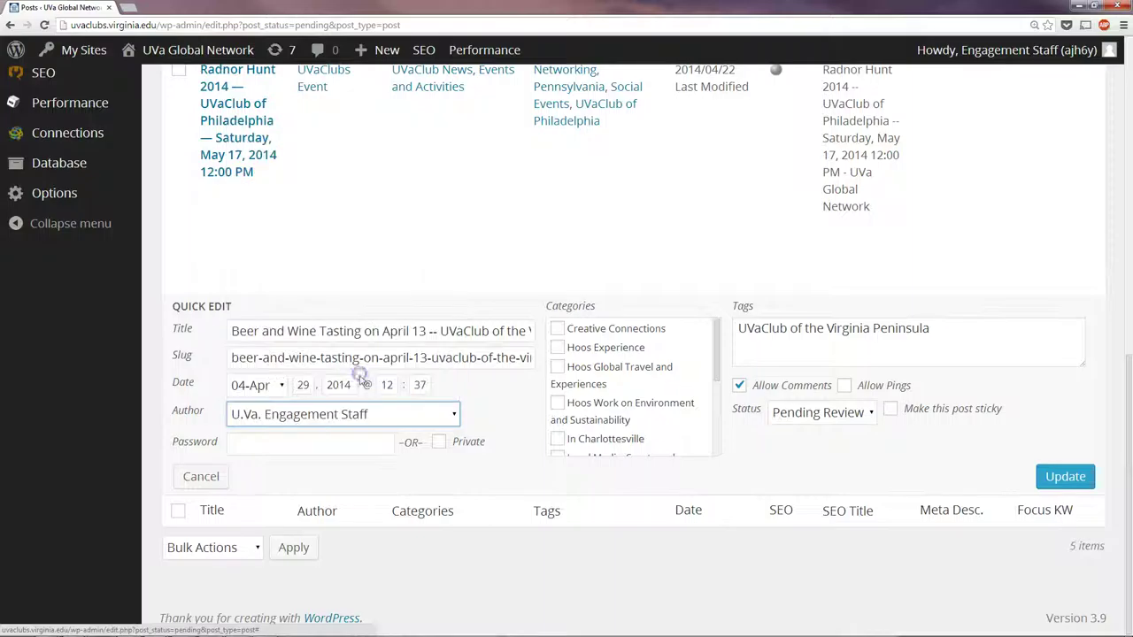
click(1062, 476)
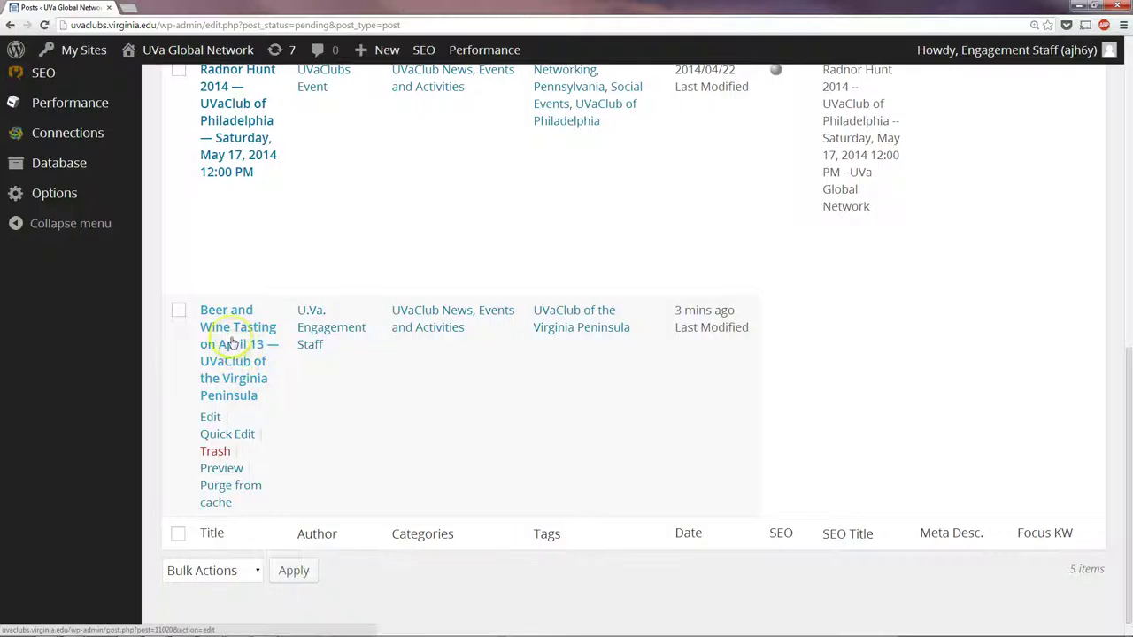
Open the Beer and Wine Tasting post in the full editor and publish it.
click(223, 343)
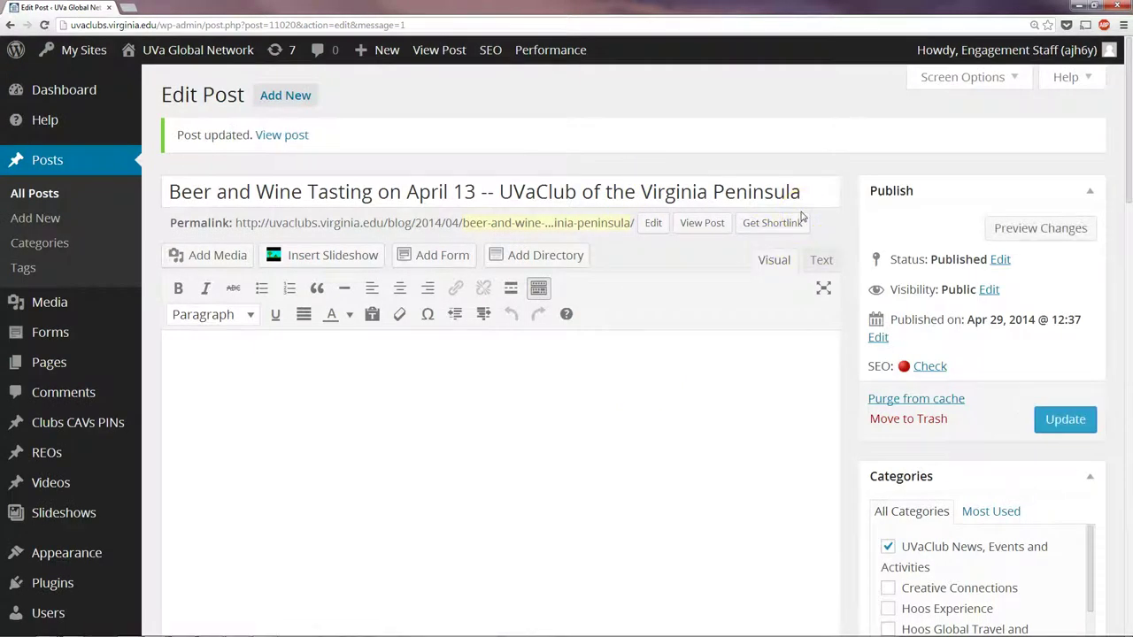
click(850, 220)
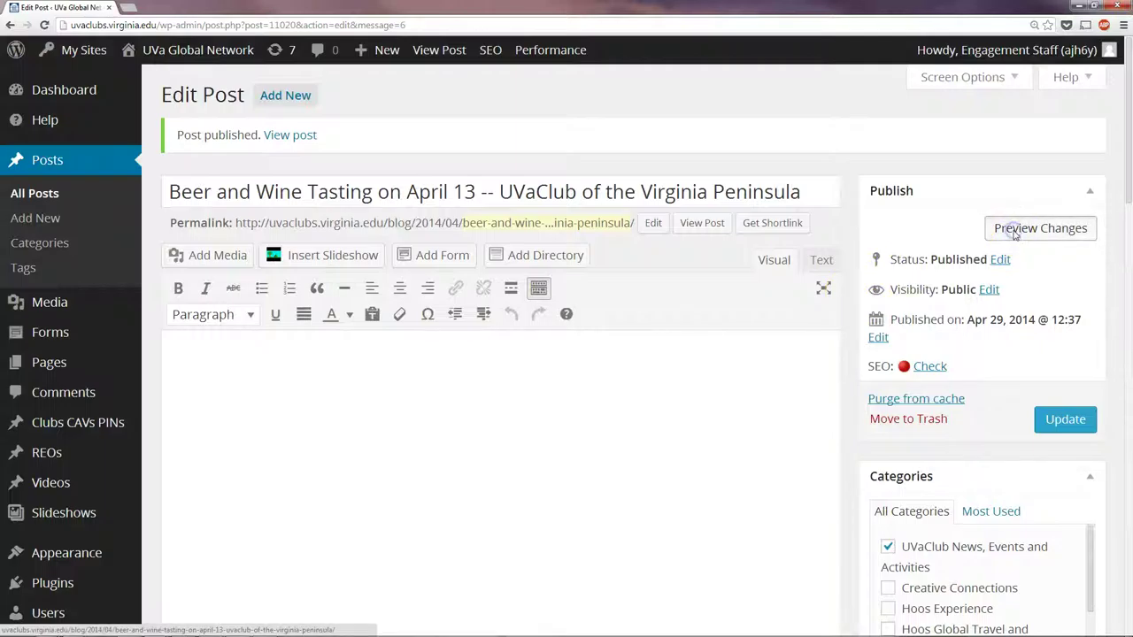
Preview the published post, go through the photos in its slideshow, and close the preview.
click(1015, 230)
scroll(608, 260, down, 3)
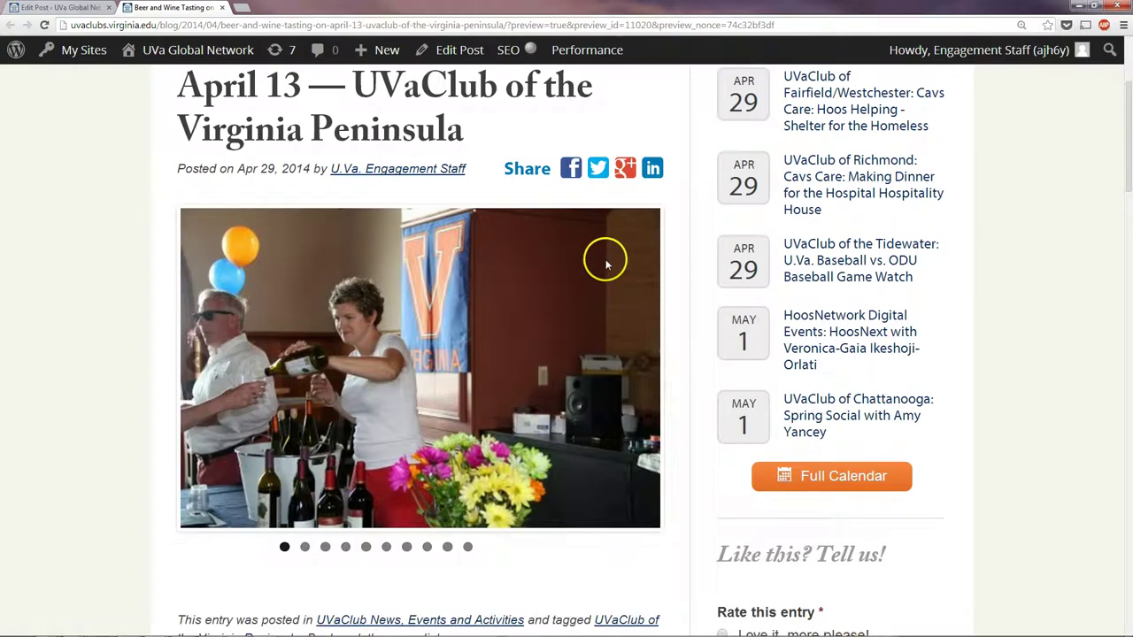
click(648, 363)
click(649, 366)
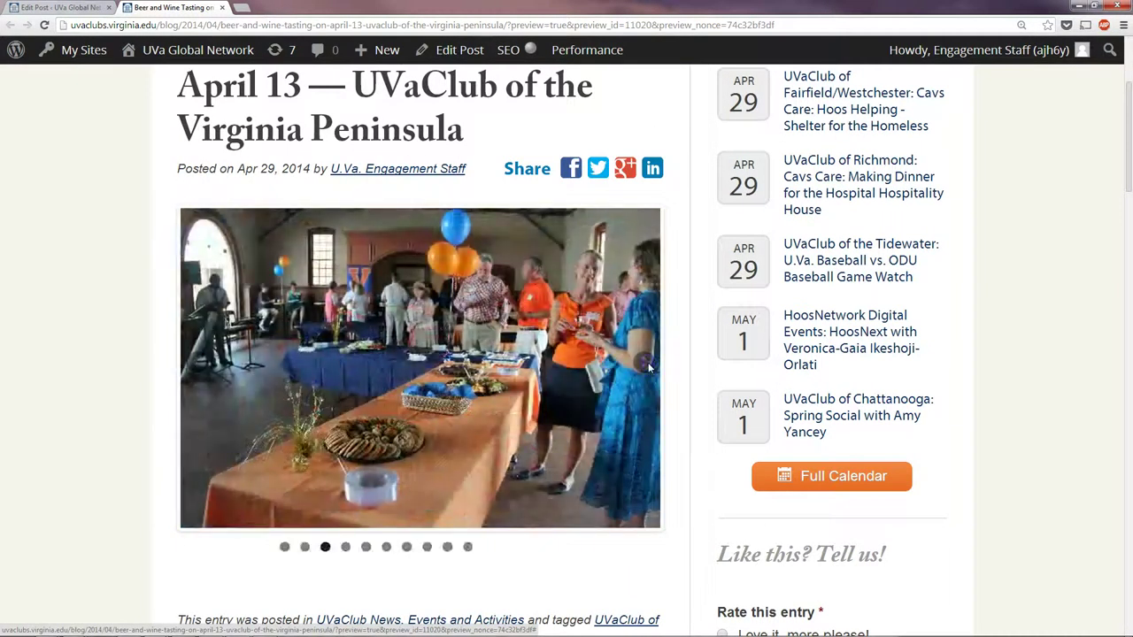
click(649, 365)
click(649, 366)
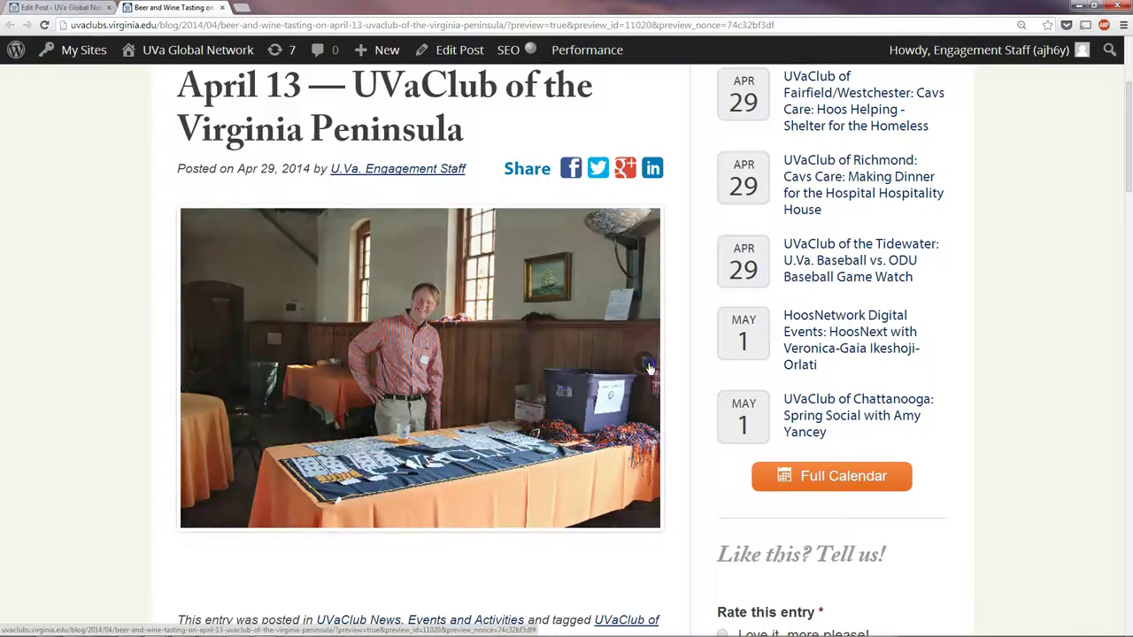
click(649, 366)
click(649, 366)
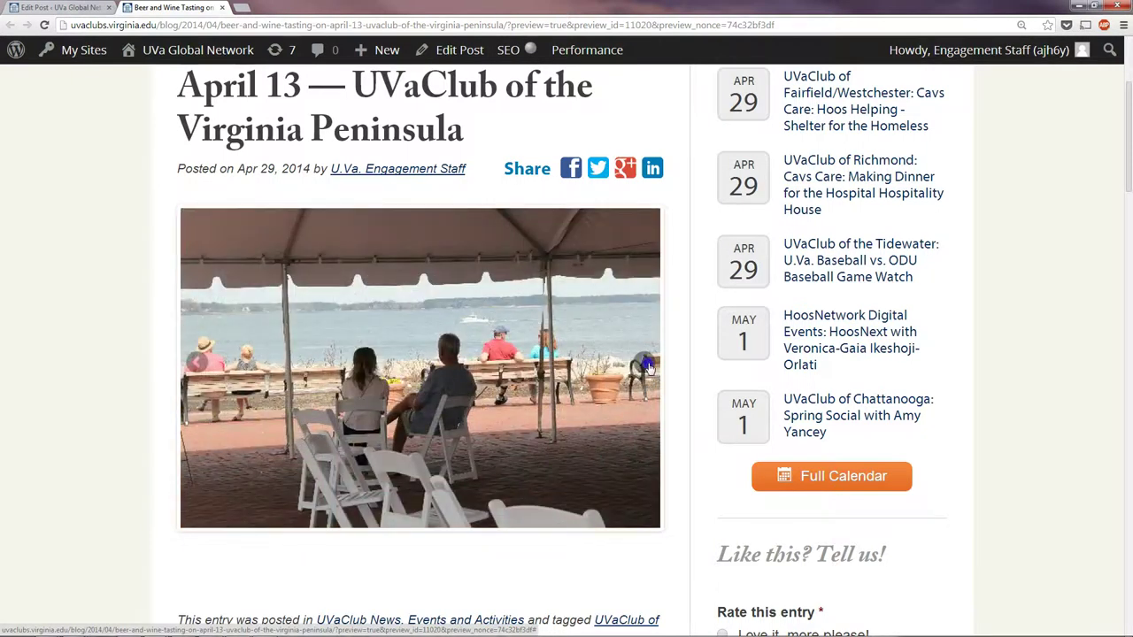
click(649, 366)
click(648, 366)
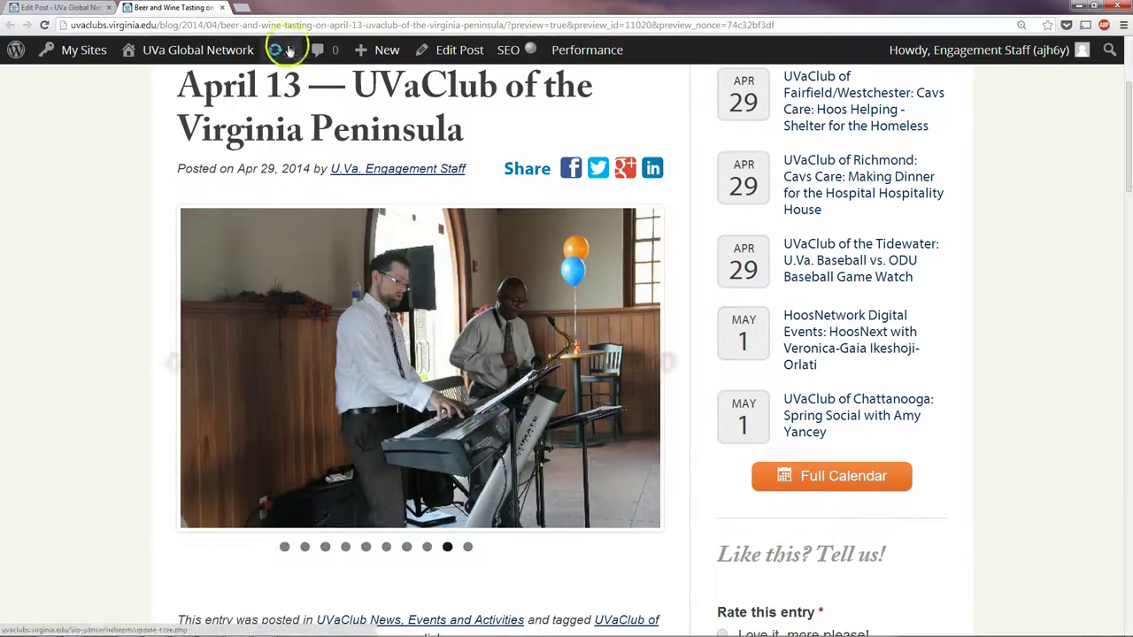
click(222, 7)
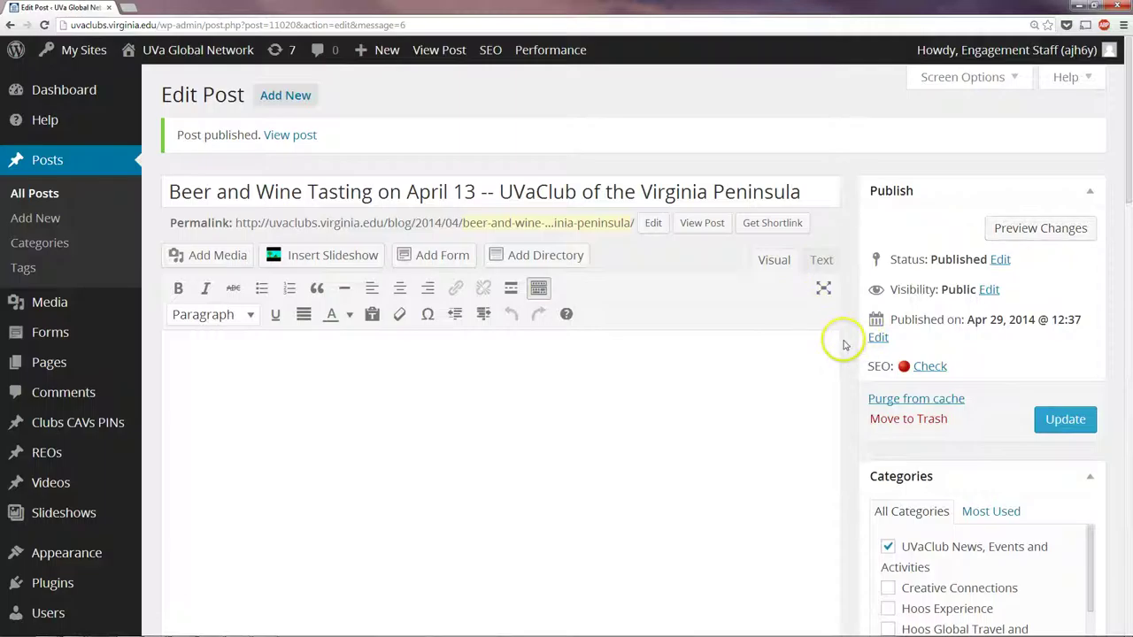
Add the tags Beer Tasting and Wine Tasting to the post.
scroll(844, 344, down, 3)
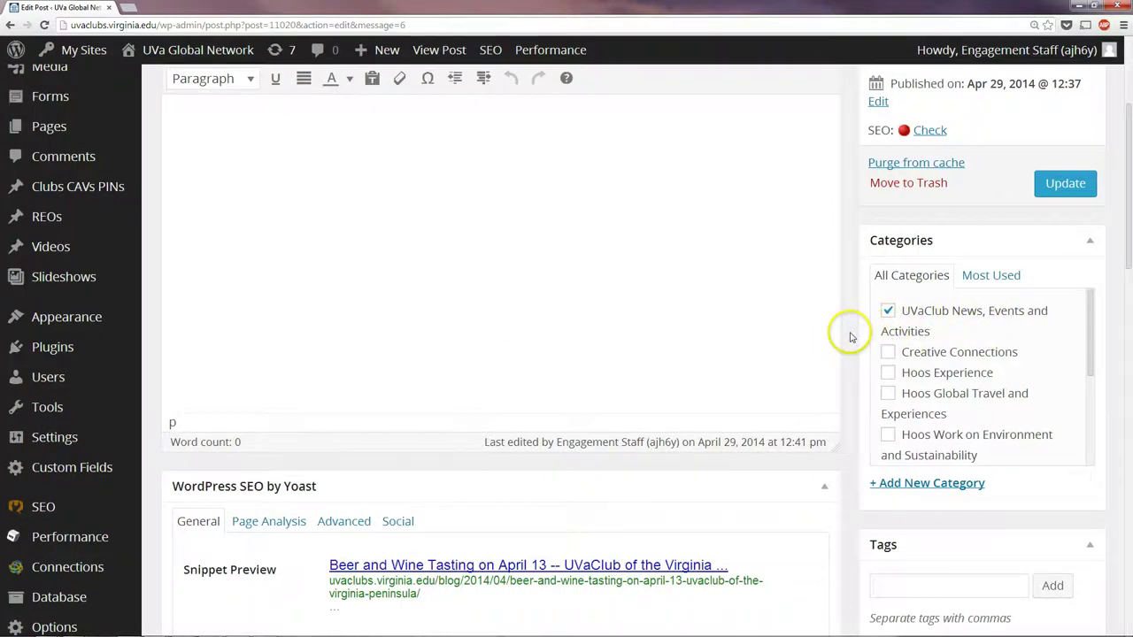
scroll(850, 337, up, 3)
scroll(847, 328, down, 1)
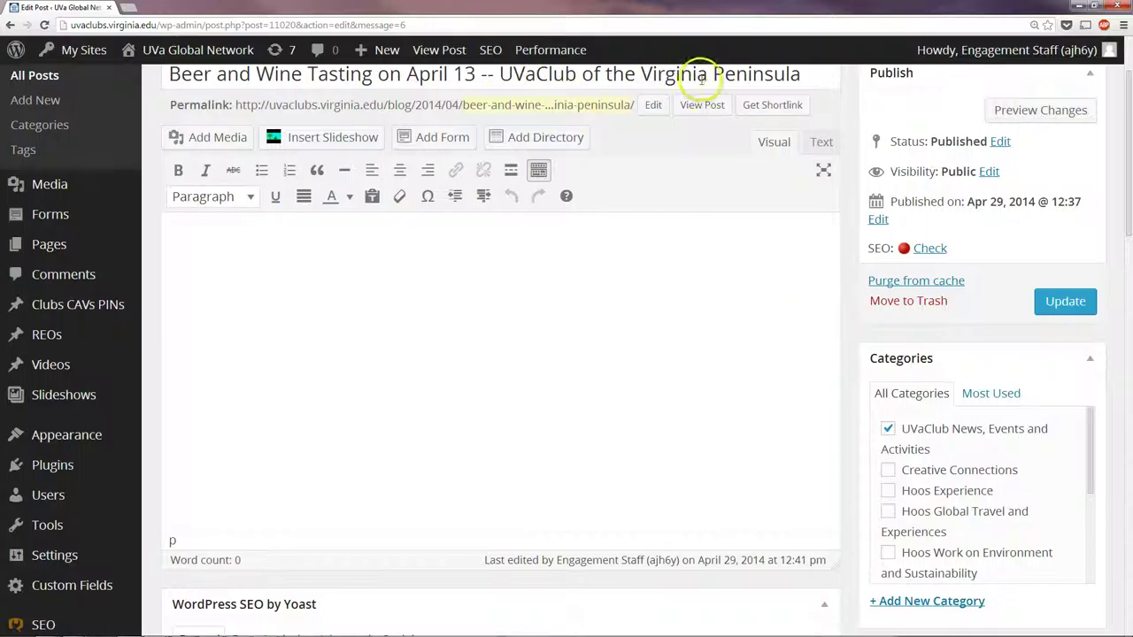
scroll(835, 318, down, 3)
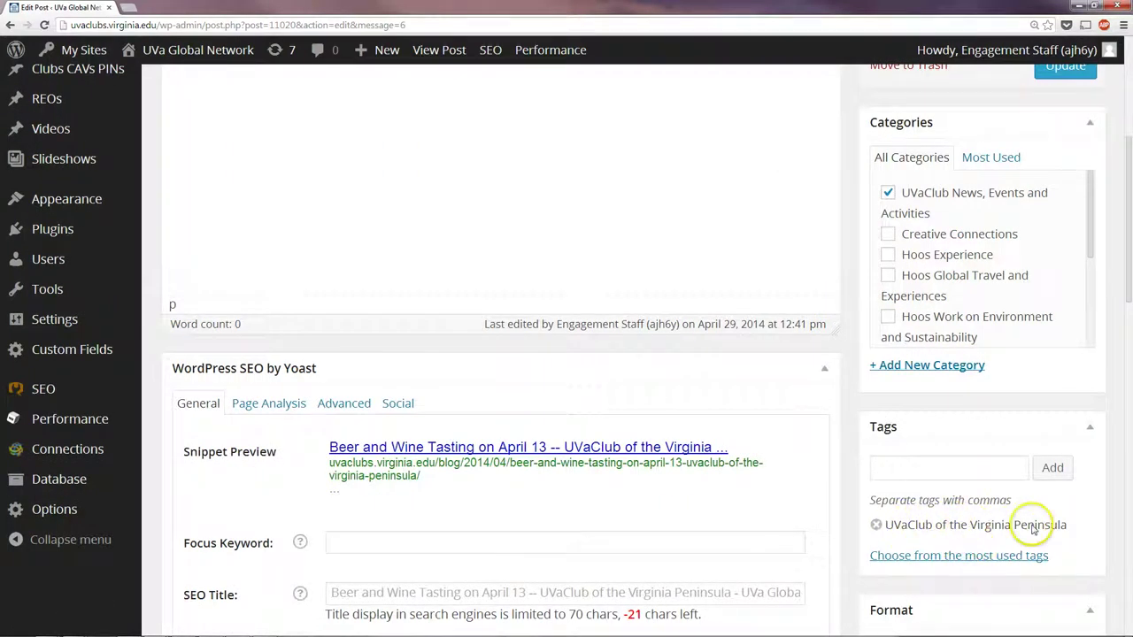
click(907, 460)
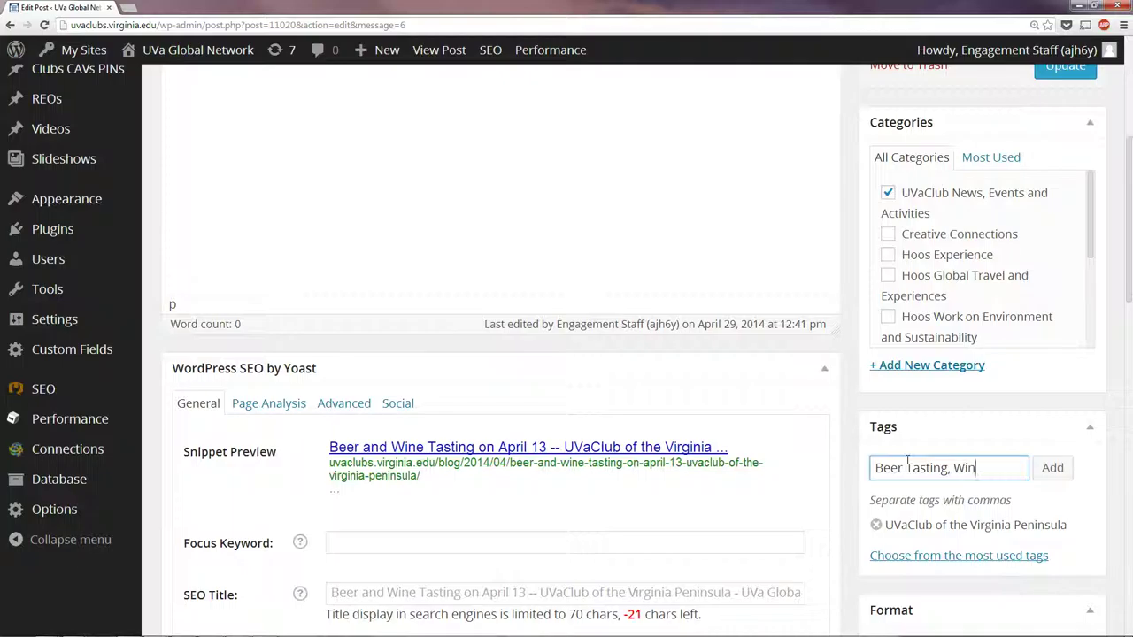
text(Beer Tasting, Wine Tasting)
key(Return)
Feature the post on the home page and in the Clubs main-level page slideshow.
scroll(903, 443, down, 3)
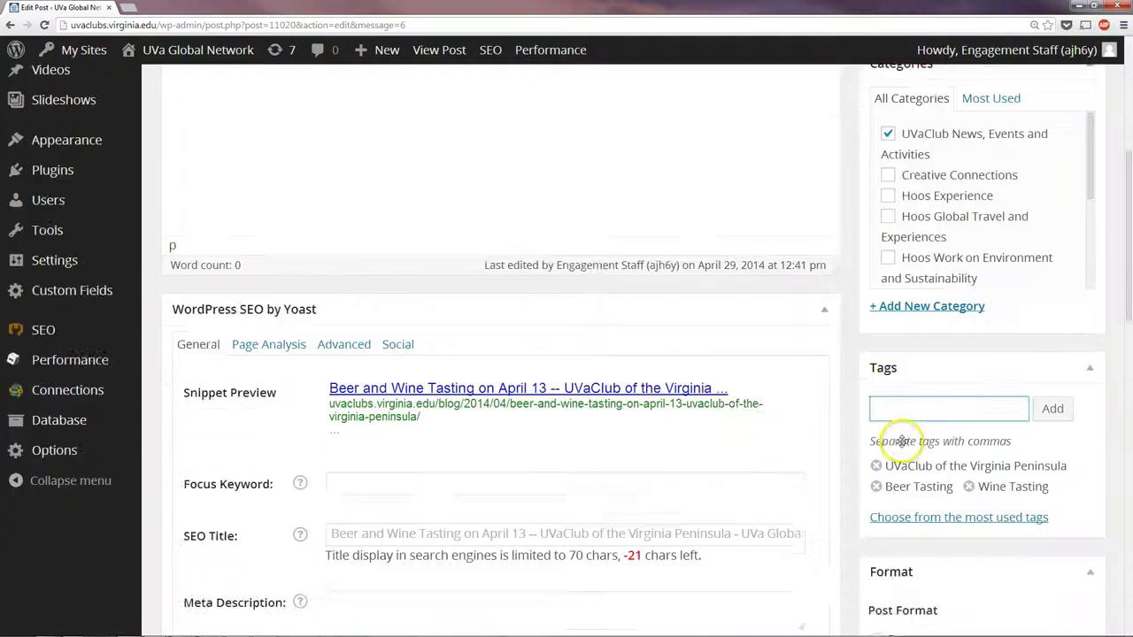
scroll(903, 445, down, 3)
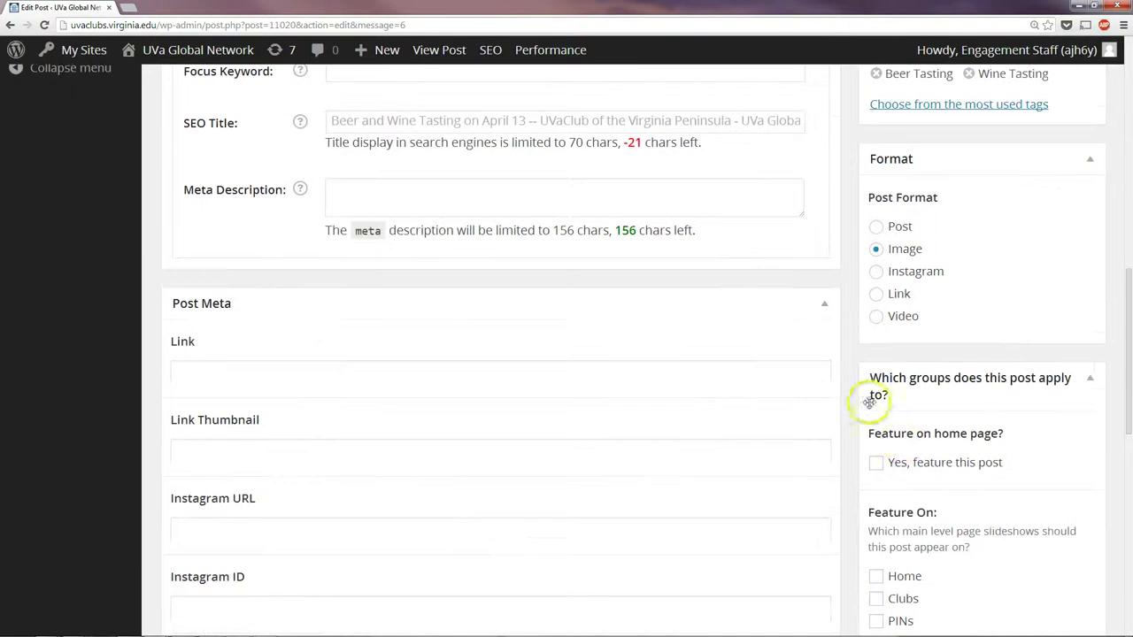
scroll(850, 376, down, 1)
click(876, 344)
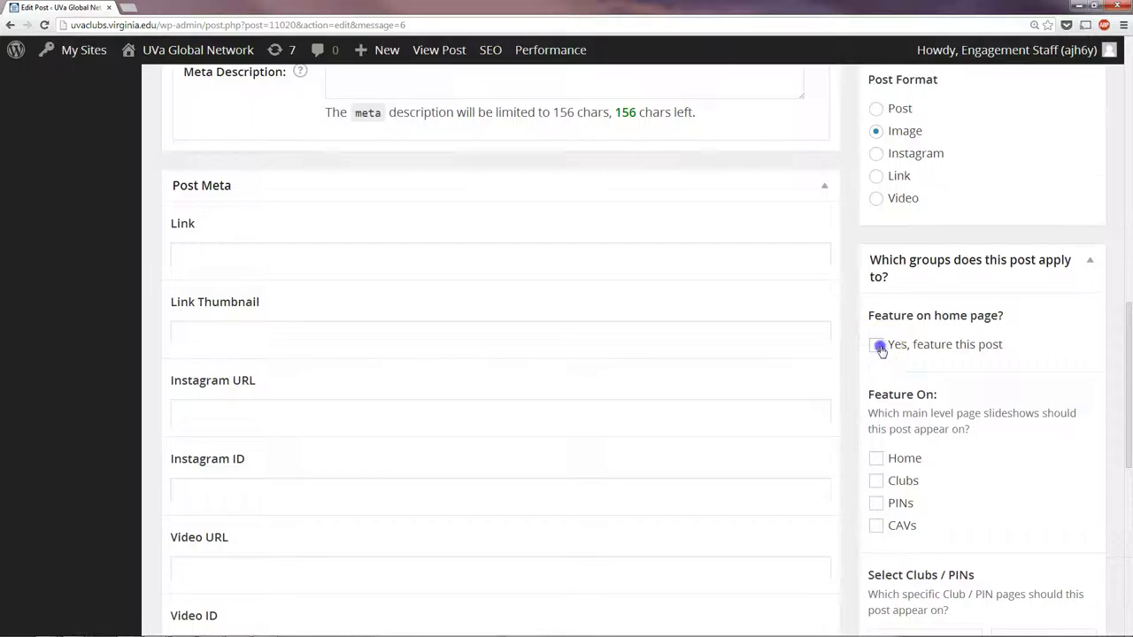
scroll(859, 409, down, 1)
click(876, 363)
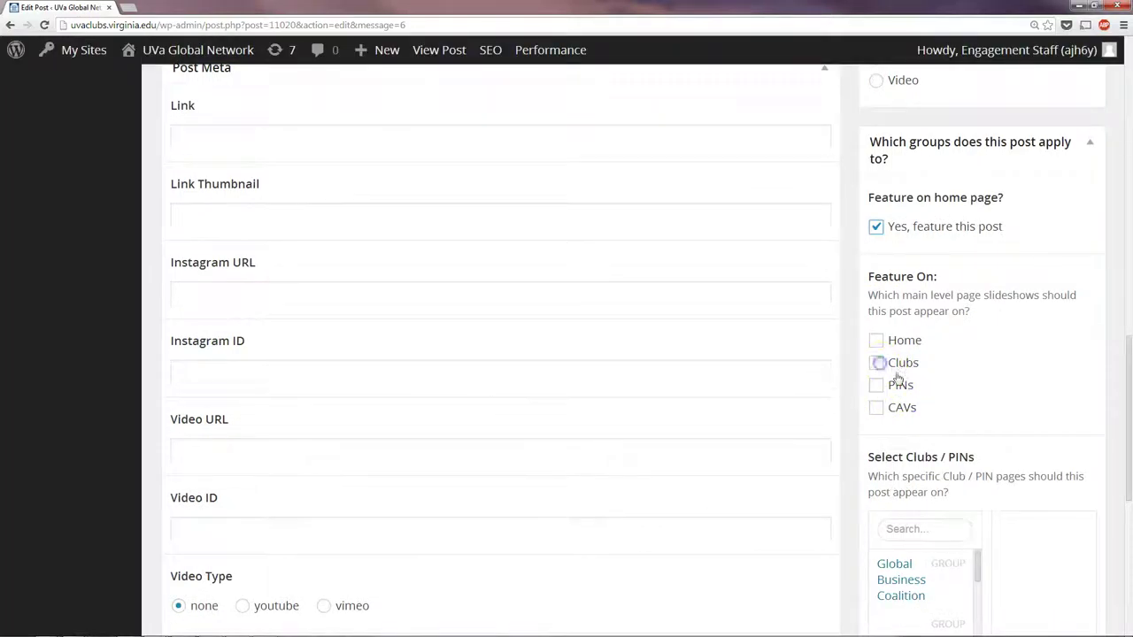
Search the clubs for "peninsula" and assign the post to the UVaClub of the Virginia Peninsula page.
scroll(843, 388, down, 2)
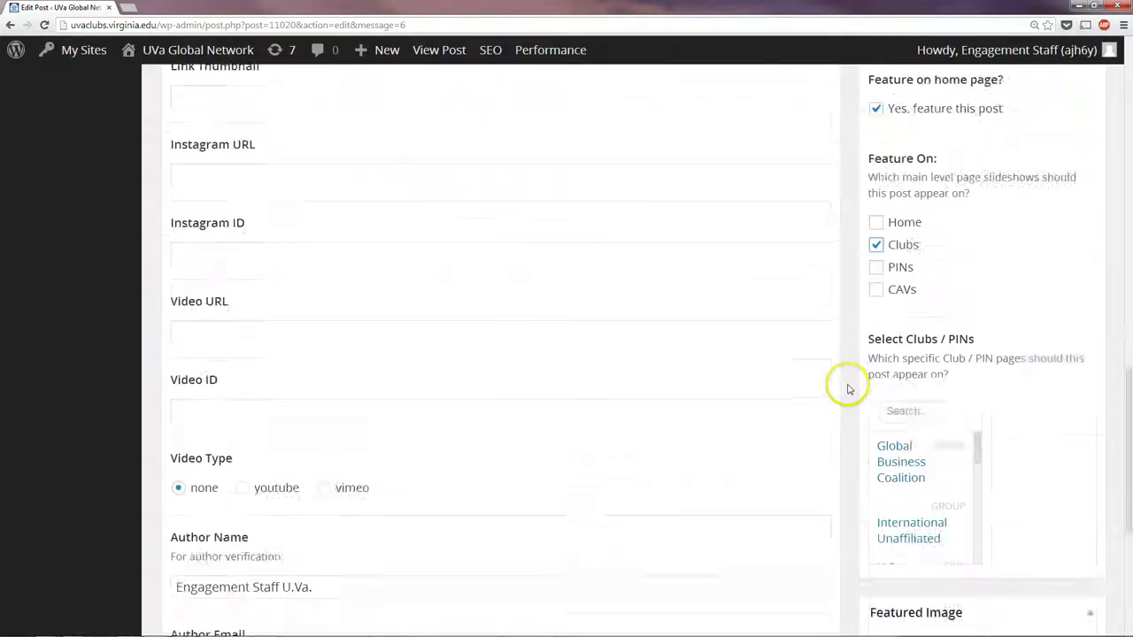
click(916, 351)
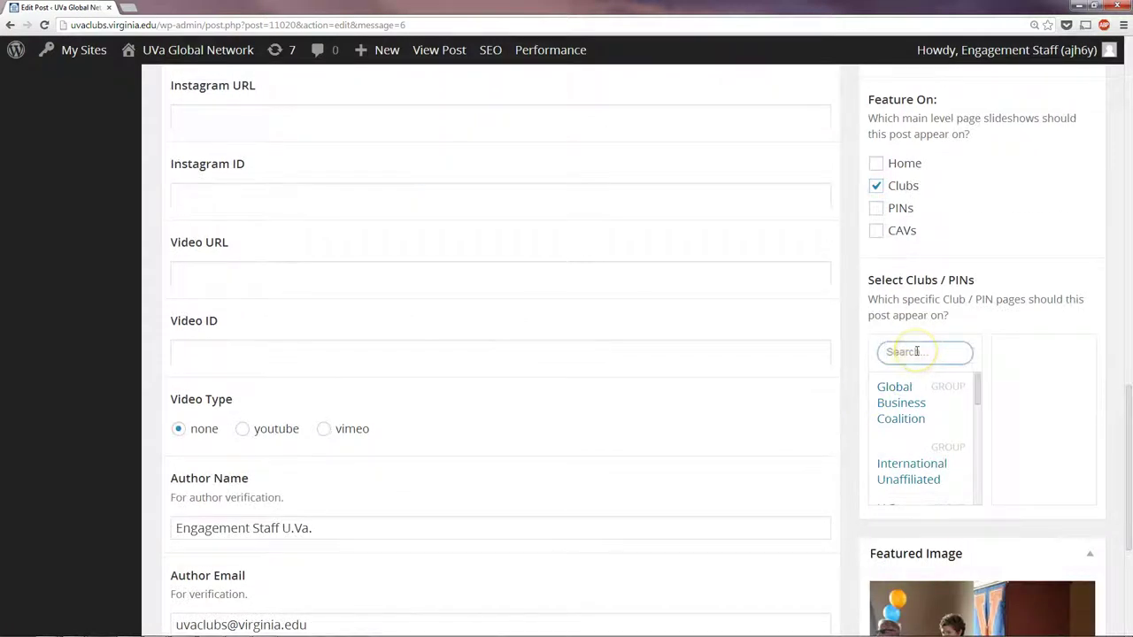
text(peninsula)
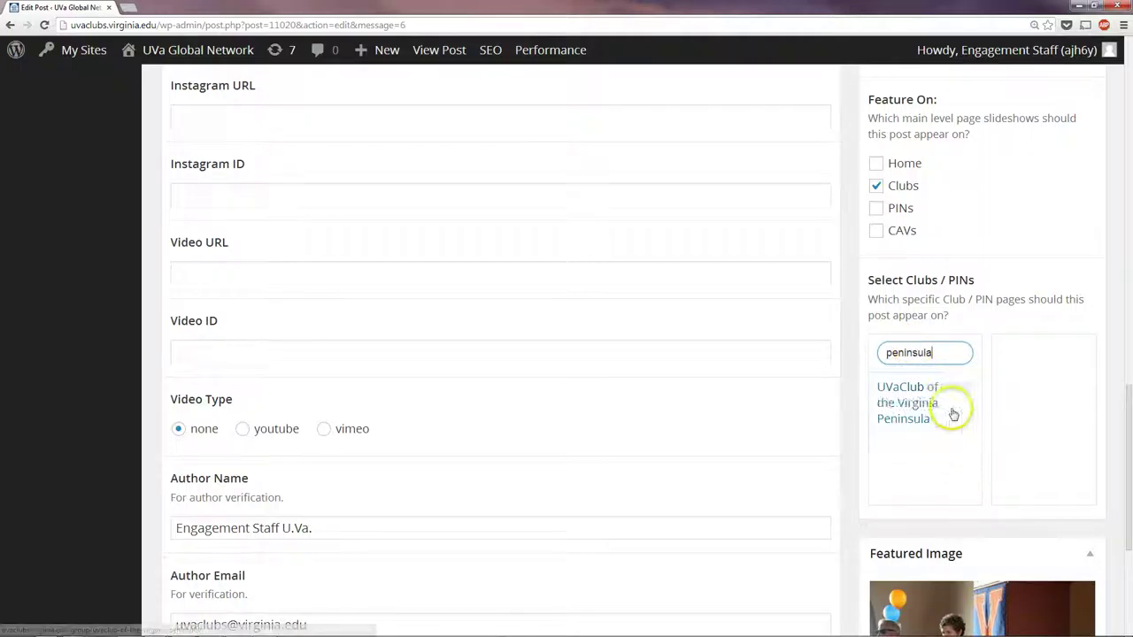
click(972, 388)
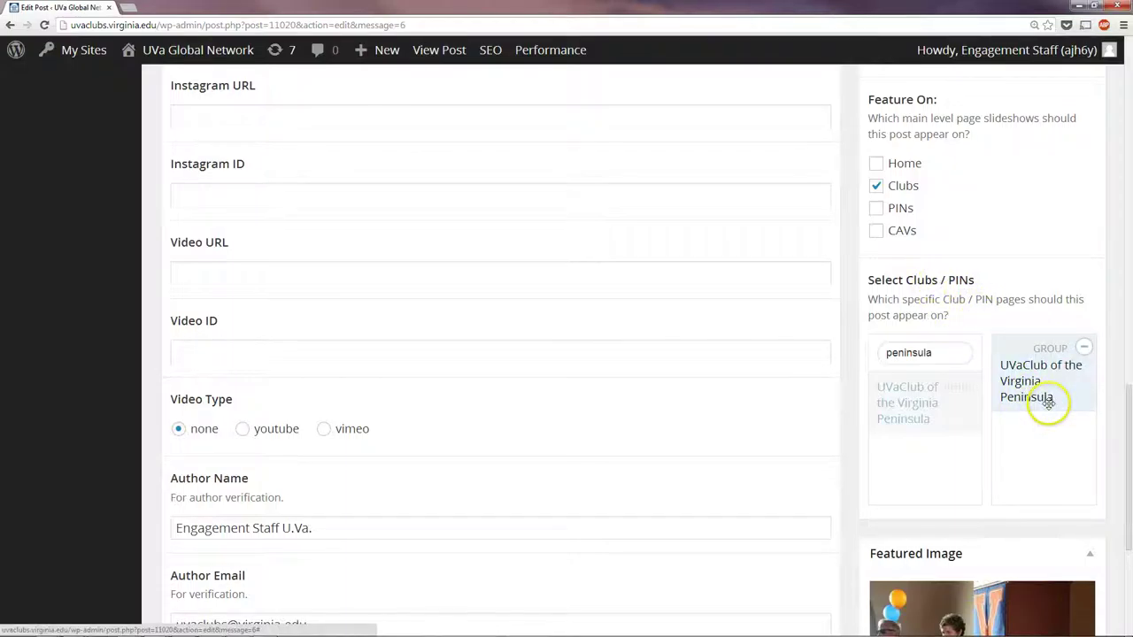
Check the post's featured image and update the post to save its tags and group settings.
scroll(850, 423, down, 2)
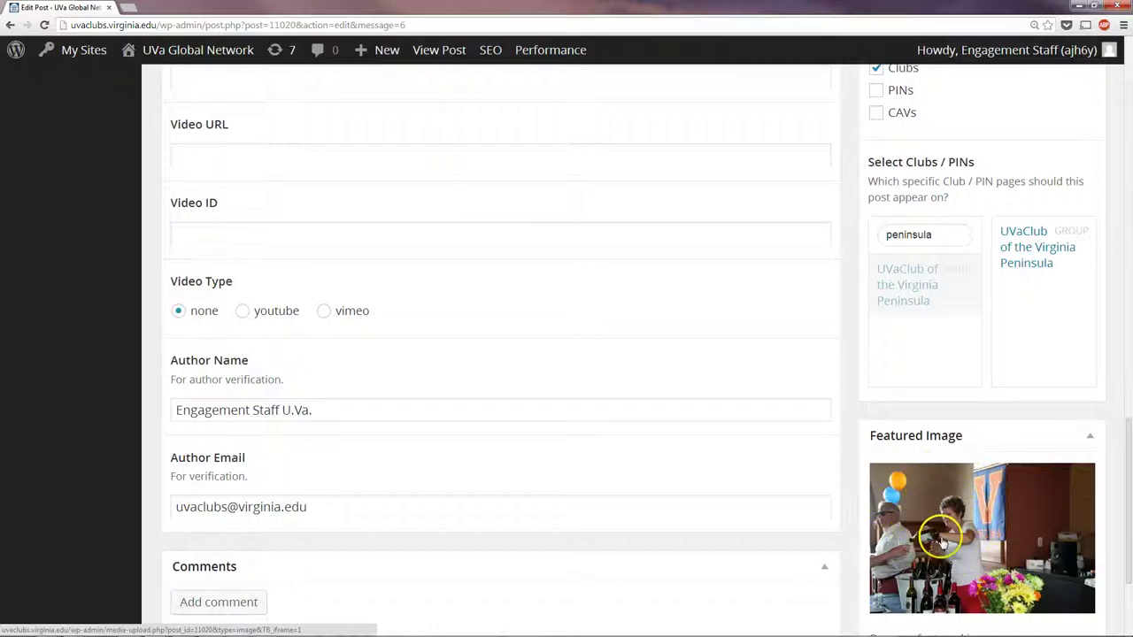
scroll(941, 531, down, 1)
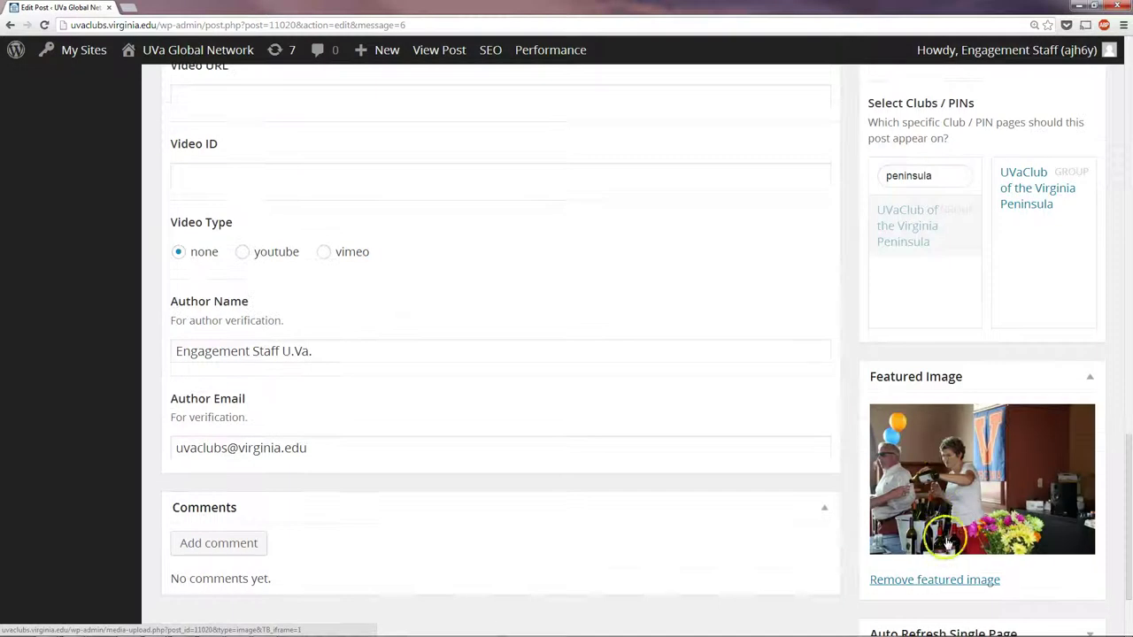
click(929, 450)
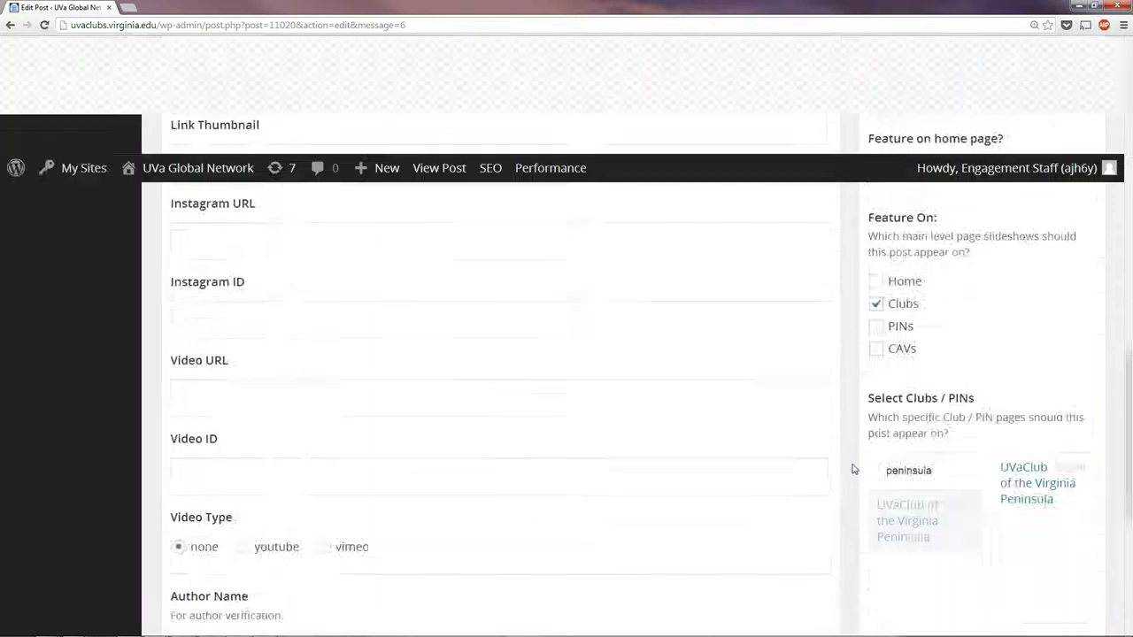
scroll(853, 469, up, 10)
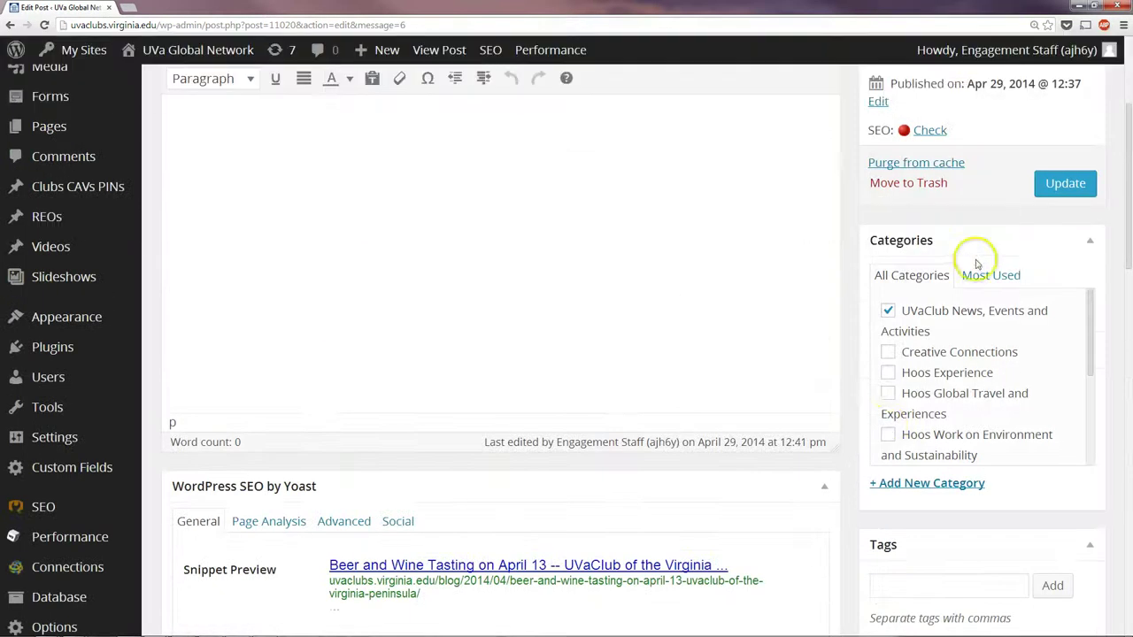
scroll(977, 264, up, 3)
click(1063, 420)
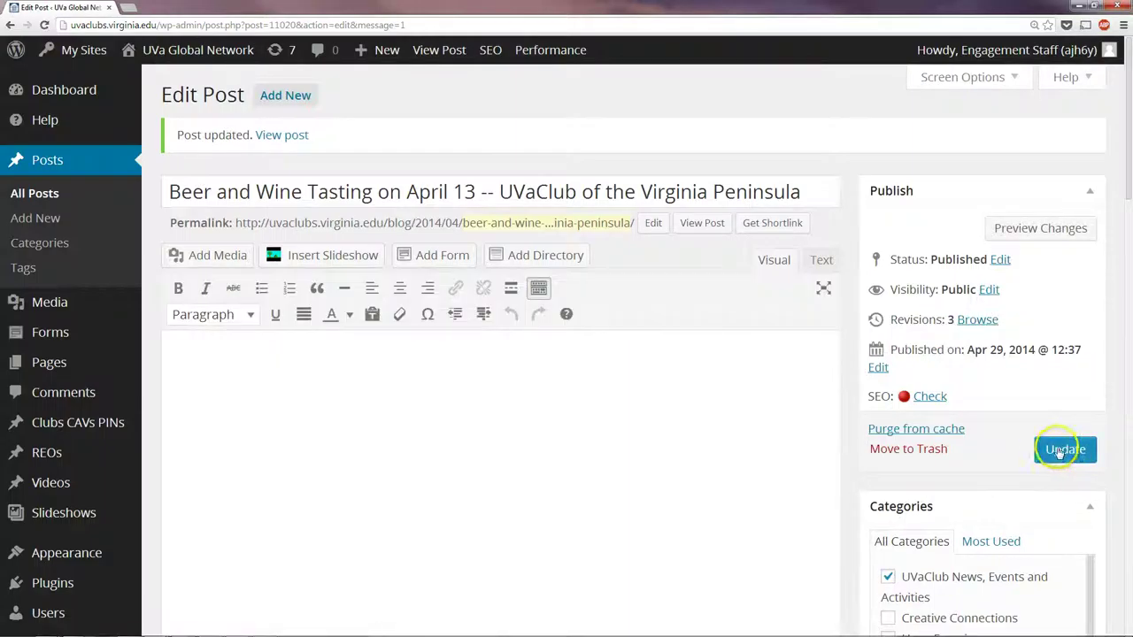
View the published Beer and Wine Tasting post on the live site and examine its title, author, photo slideshow, tags and author box.
click(279, 137)
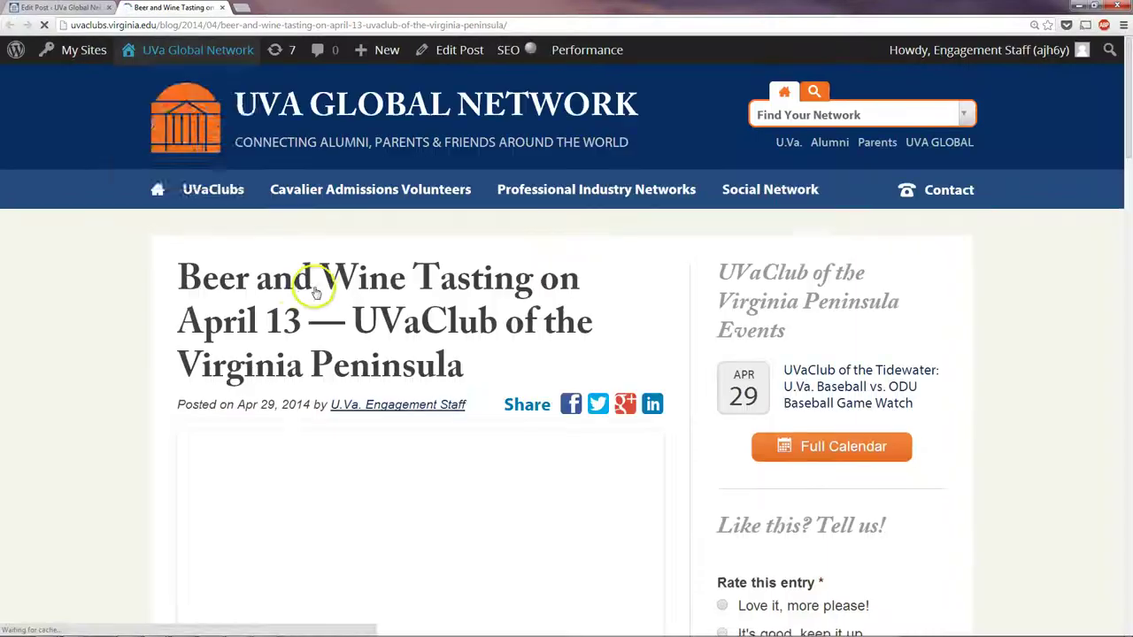
scroll(195, 278, down, 1)
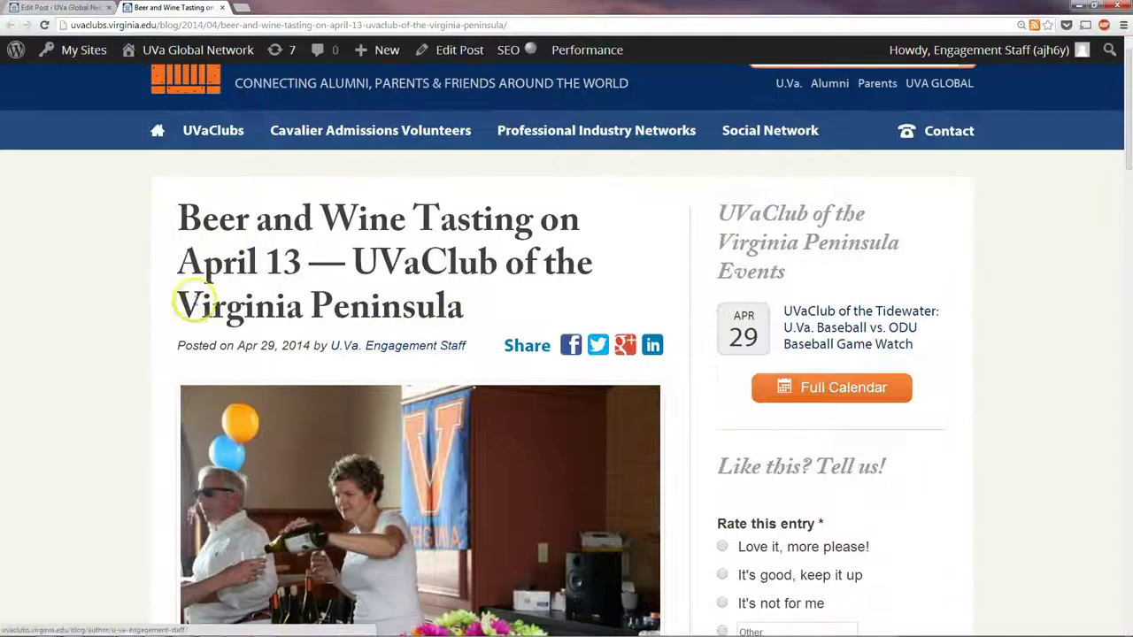
scroll(199, 296, down, 4)
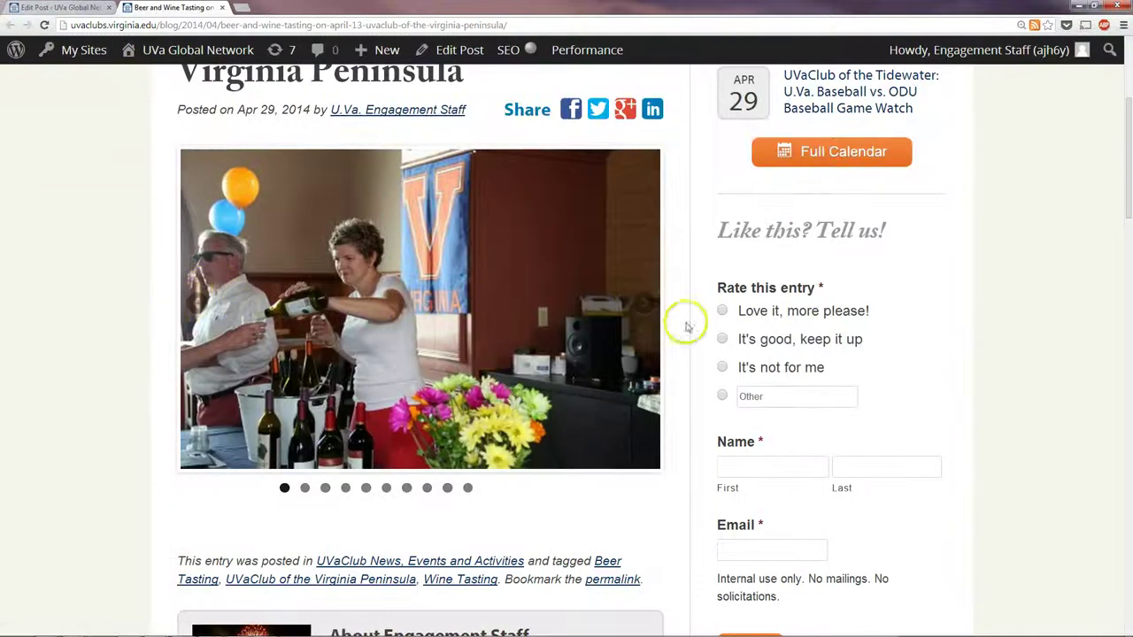
click(647, 303)
scroll(261, 330, down, 6)
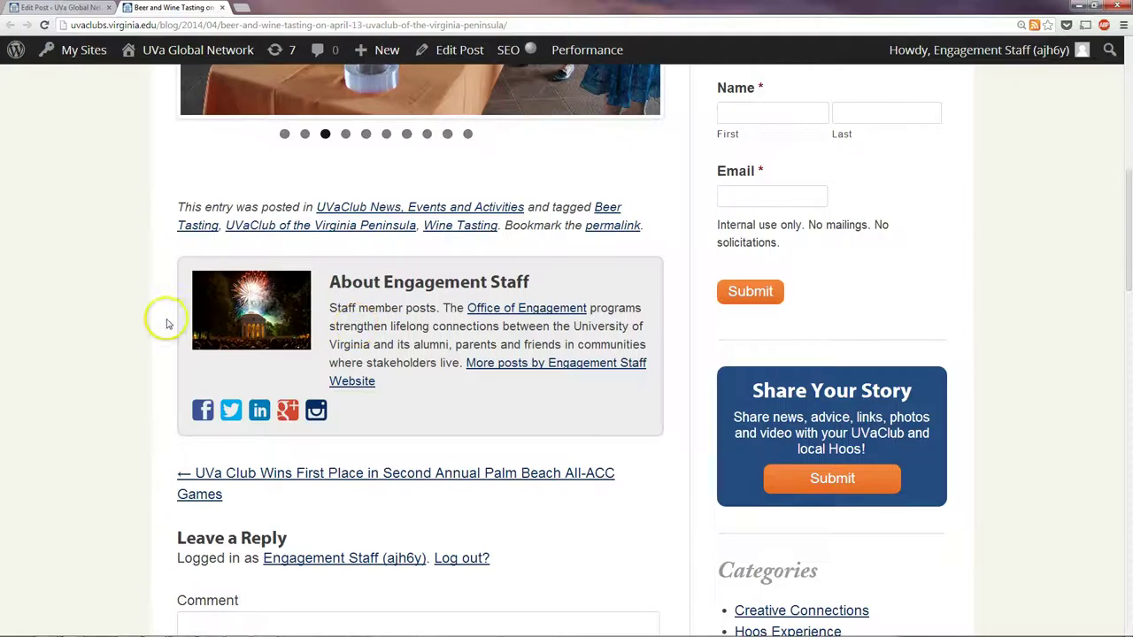
scroll(164, 320, up, 7)
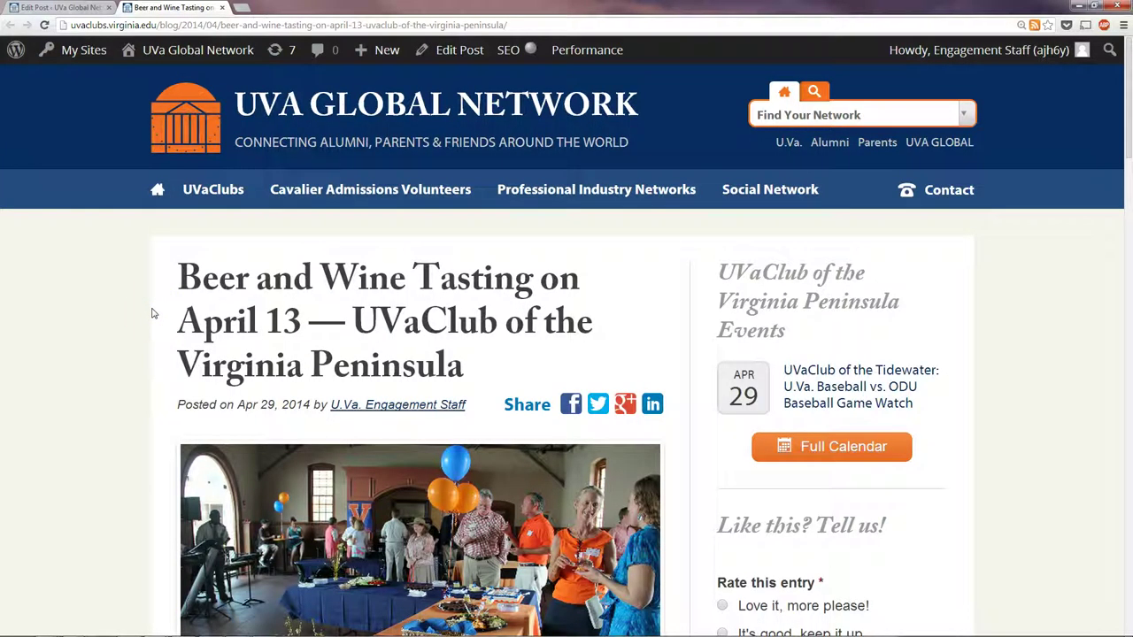
click(167, 314)
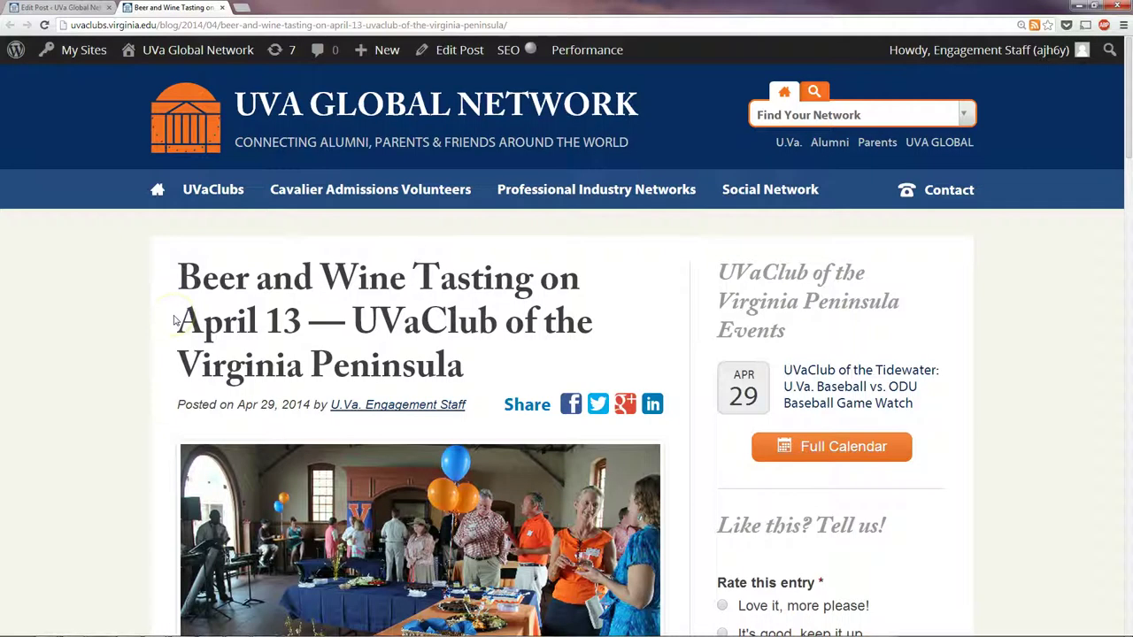